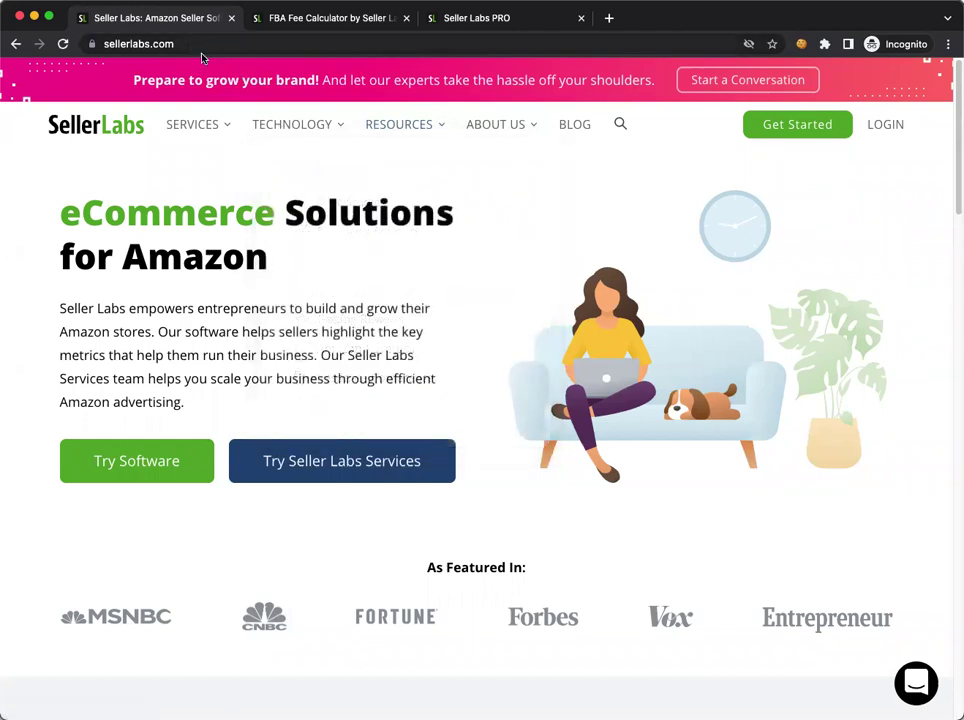
Open the Amazon Fee Calculator and search the Amazon.com (US) marketplace for the Opard sports water bottle's ASIN, B0897MN4WY
{"action": "mouse_move", "coordinate": [361, 123]}
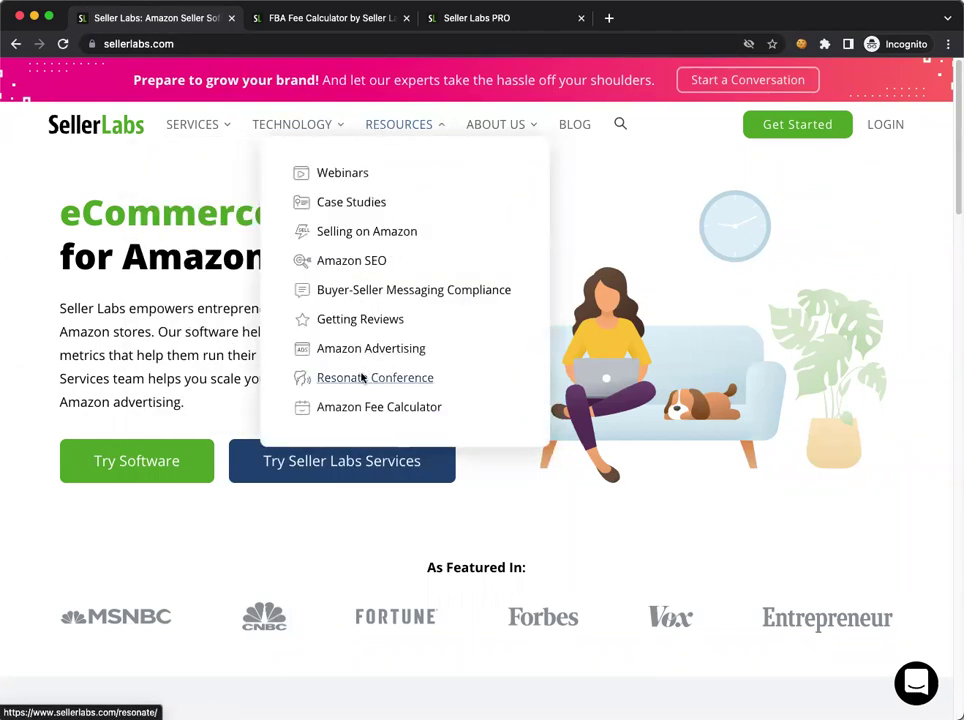
{"action": "left_click", "coordinate": [373, 408]}
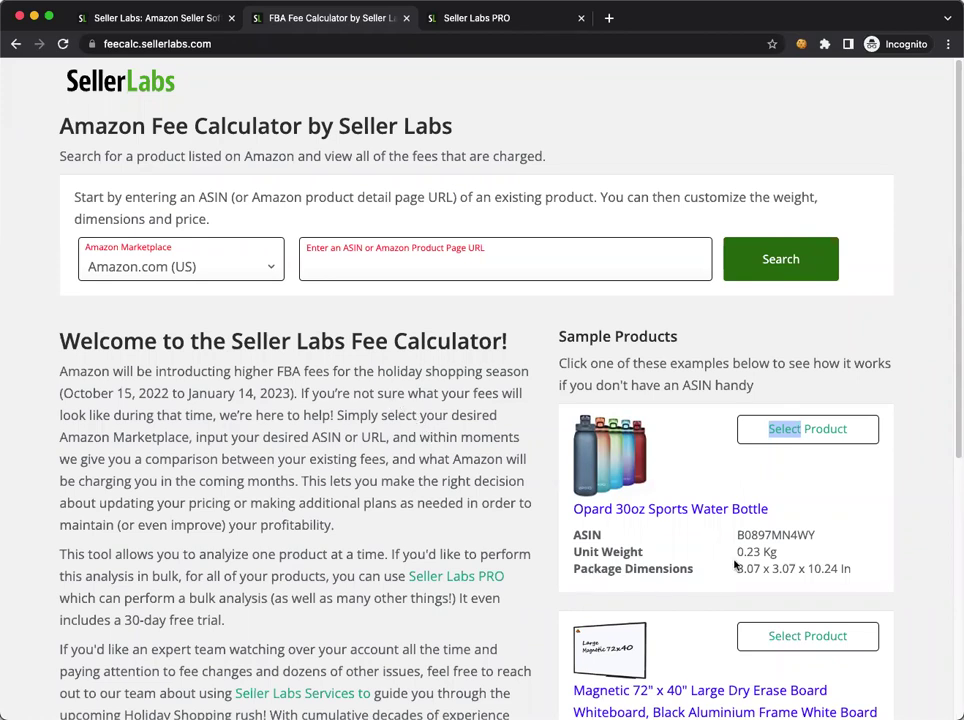
{"action": "double_click", "coordinate": [773, 536]}
{"action": "key", "text": "super+c"}
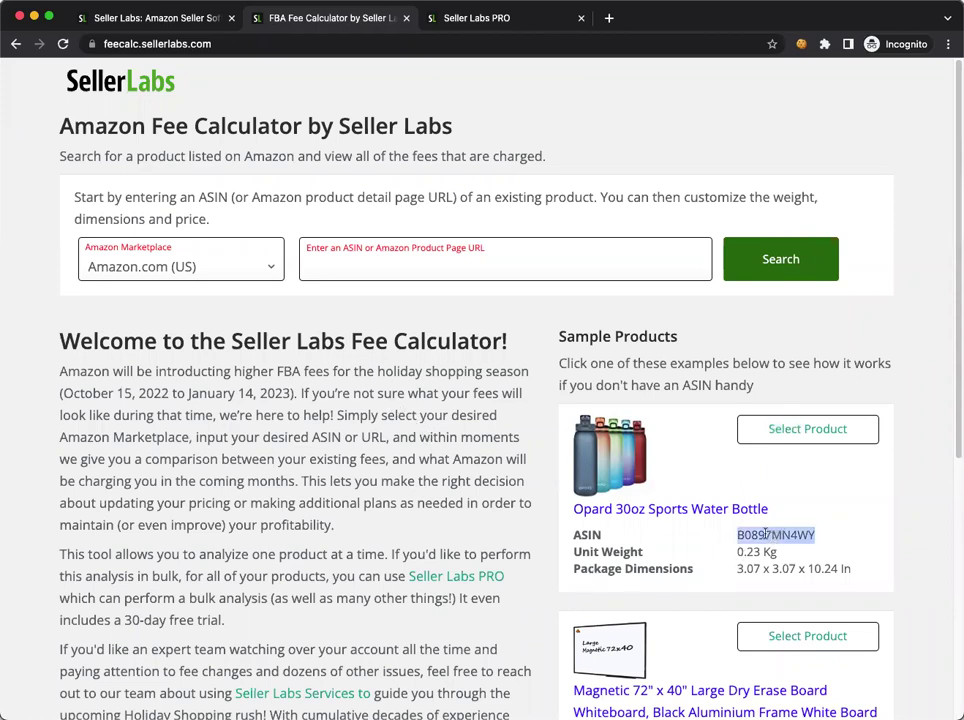
{"action": "left_click", "coordinate": [504, 273]}
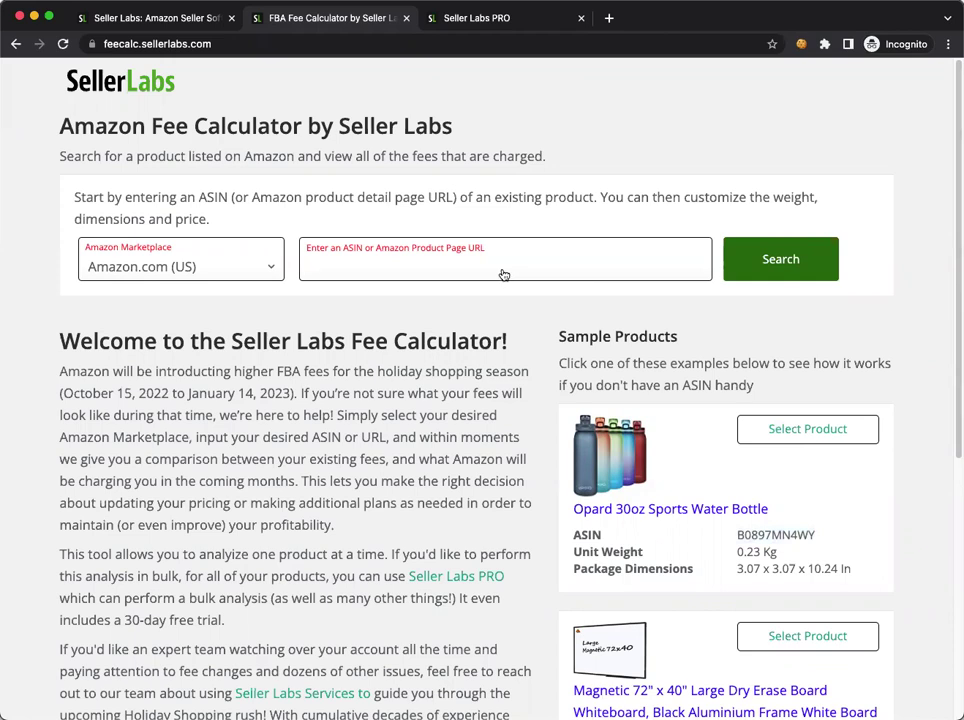
{"action": "key", "text": "super+v"}
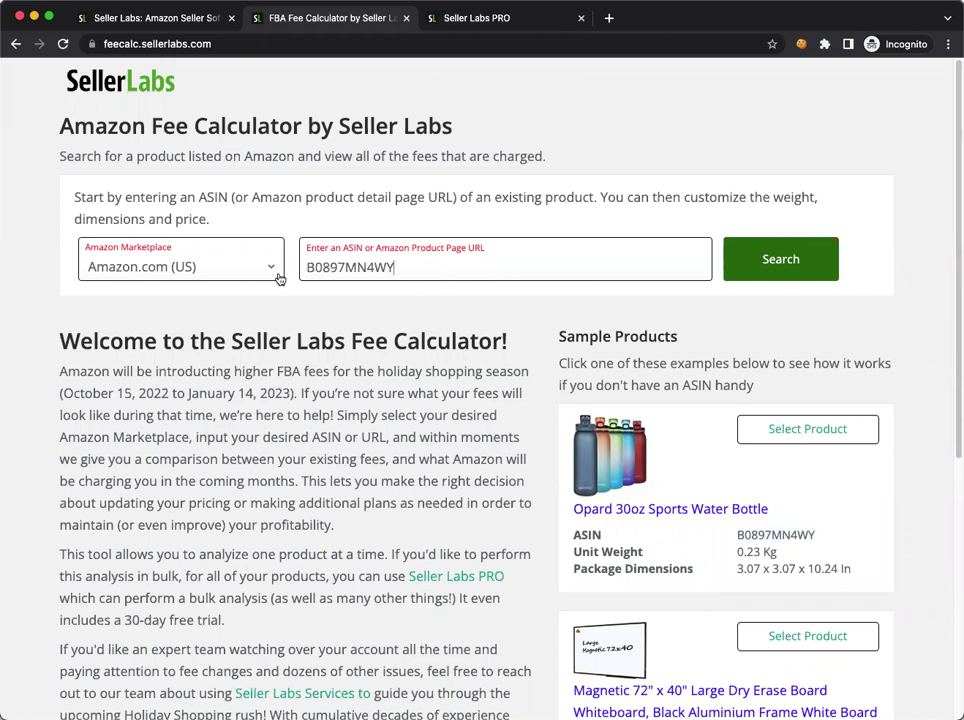
{"action": "left_click", "coordinate": [157, 268]}
{"action": "left_click", "coordinate": [172, 316]}
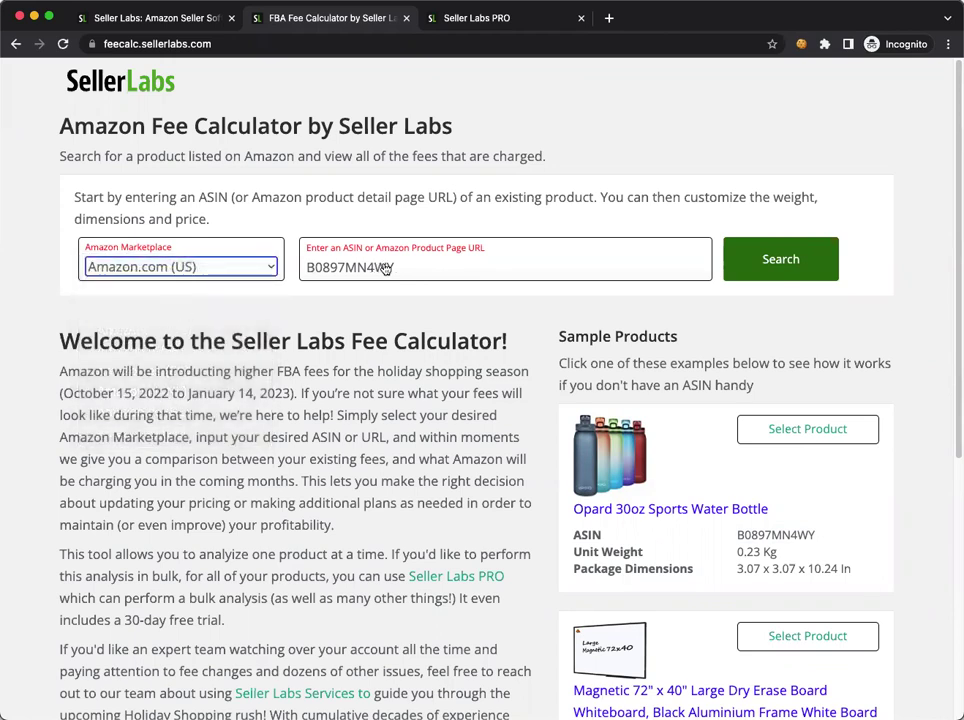
{"action": "left_click", "coordinate": [801, 274]}
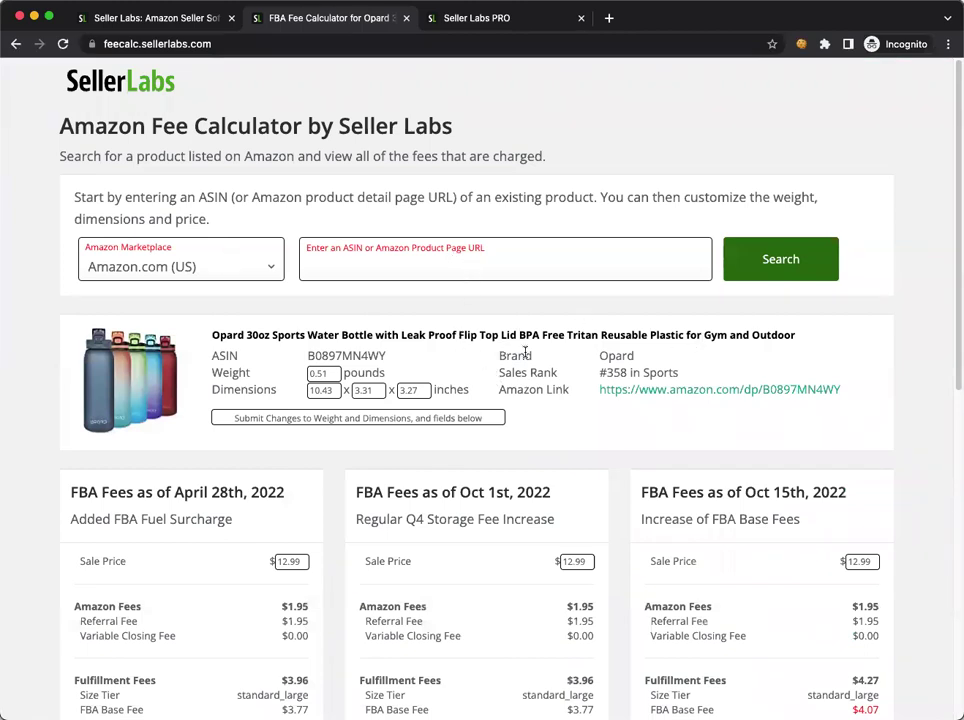
Examine the product details and the April 28th fee column, including its size tier, monthly storage cost and storage cost per unit sold
{"action": "scroll", "coordinate": [525, 352], "scroll_direction": "down", "scroll_amount": 1}
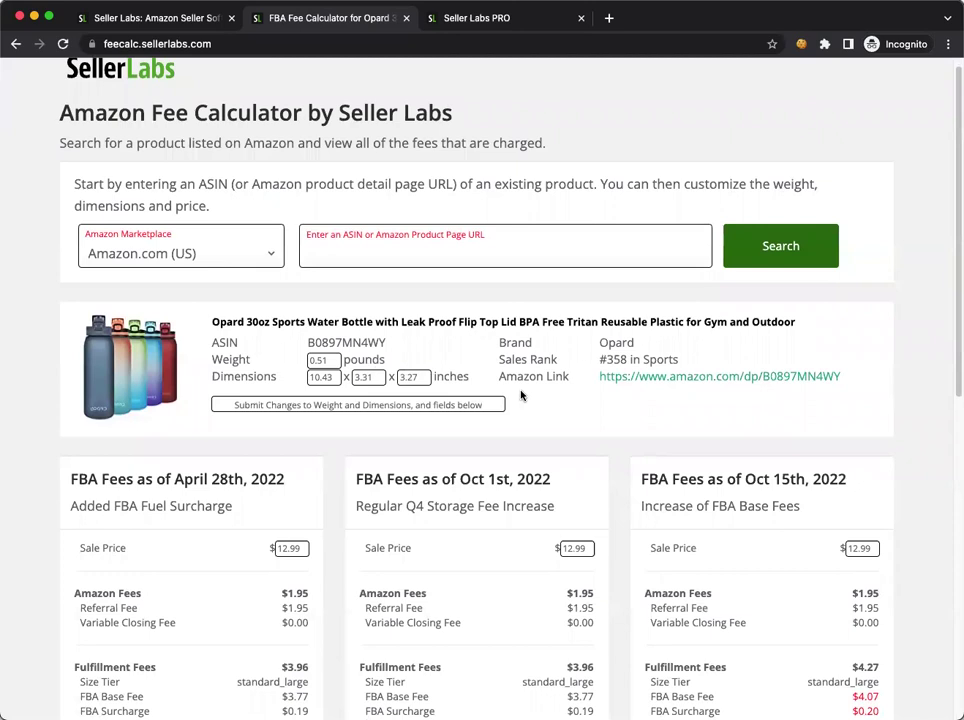
{"action": "scroll", "coordinate": [505, 385], "scroll_direction": "down", "scroll_amount": 3}
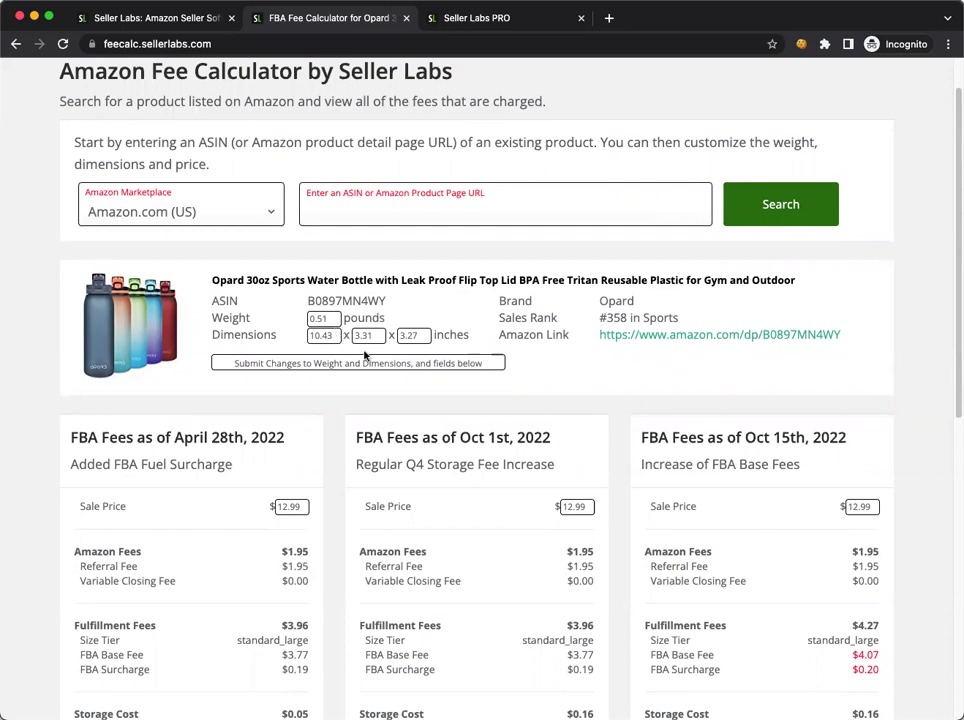
{"action": "scroll", "coordinate": [365, 355], "scroll_direction": "down", "scroll_amount": 4}
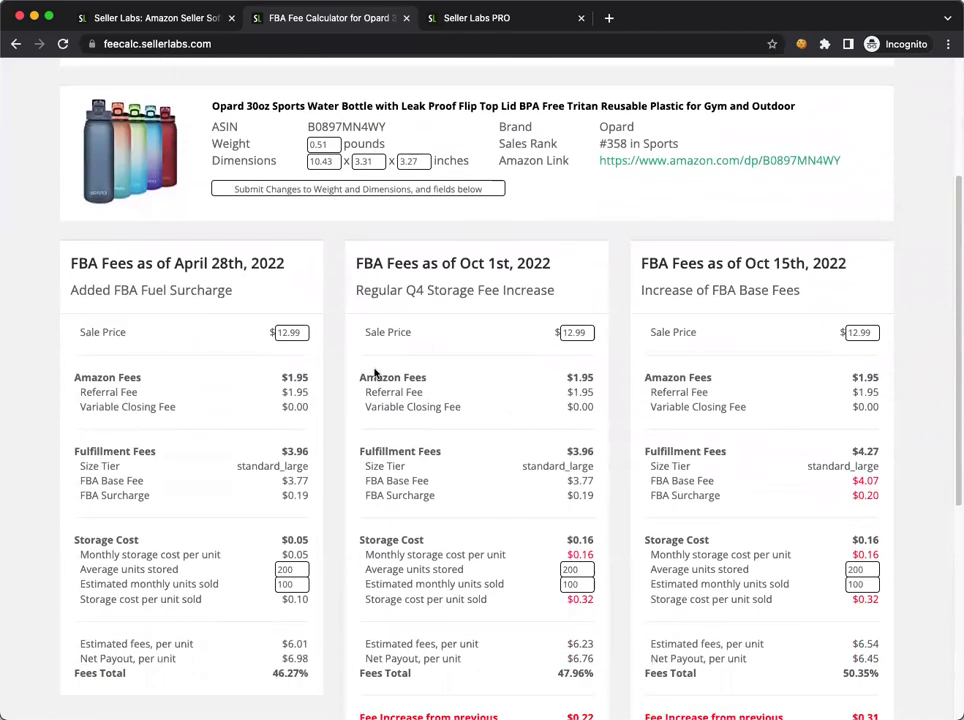
{"action": "scroll", "coordinate": [375, 373], "scroll_direction": "down", "scroll_amount": 1}
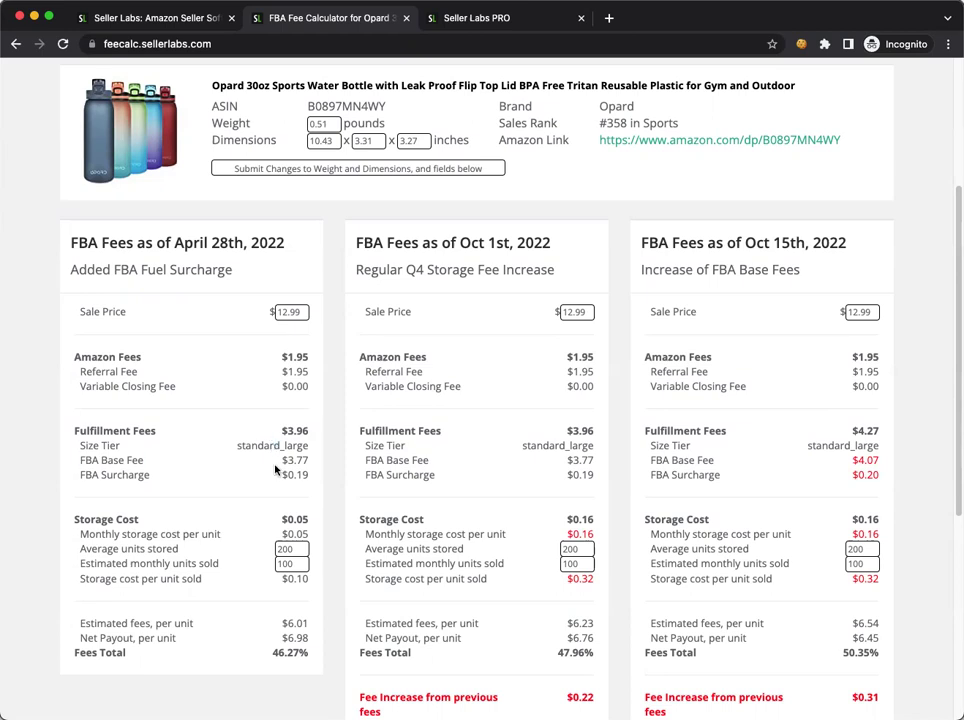
{"action": "double_click", "coordinate": [279, 446]}
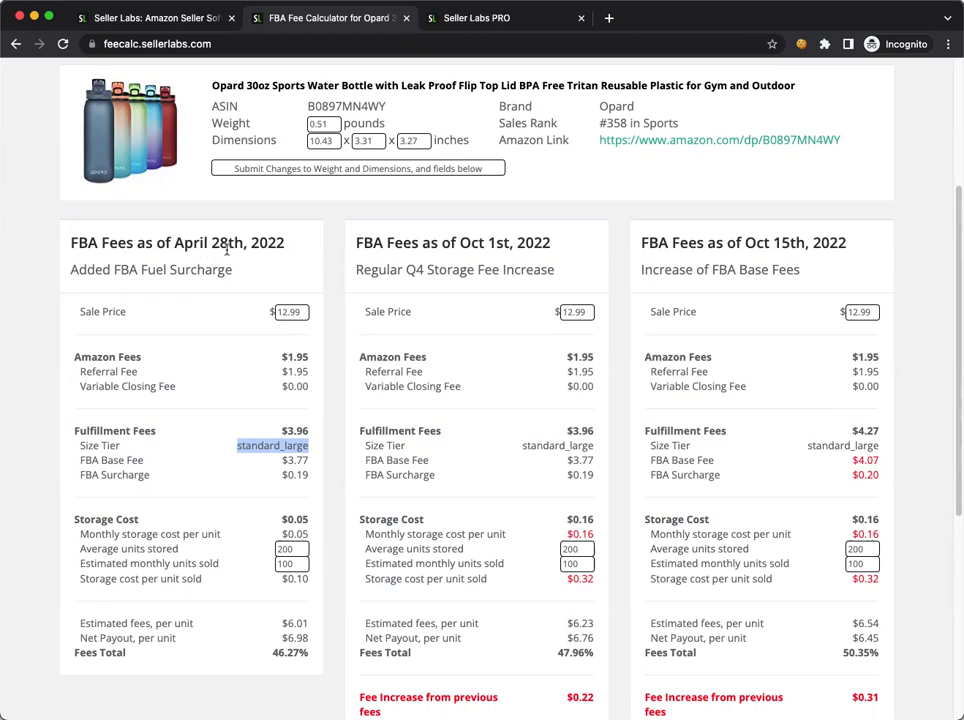
{"action": "left_click", "coordinate": [301, 467]}
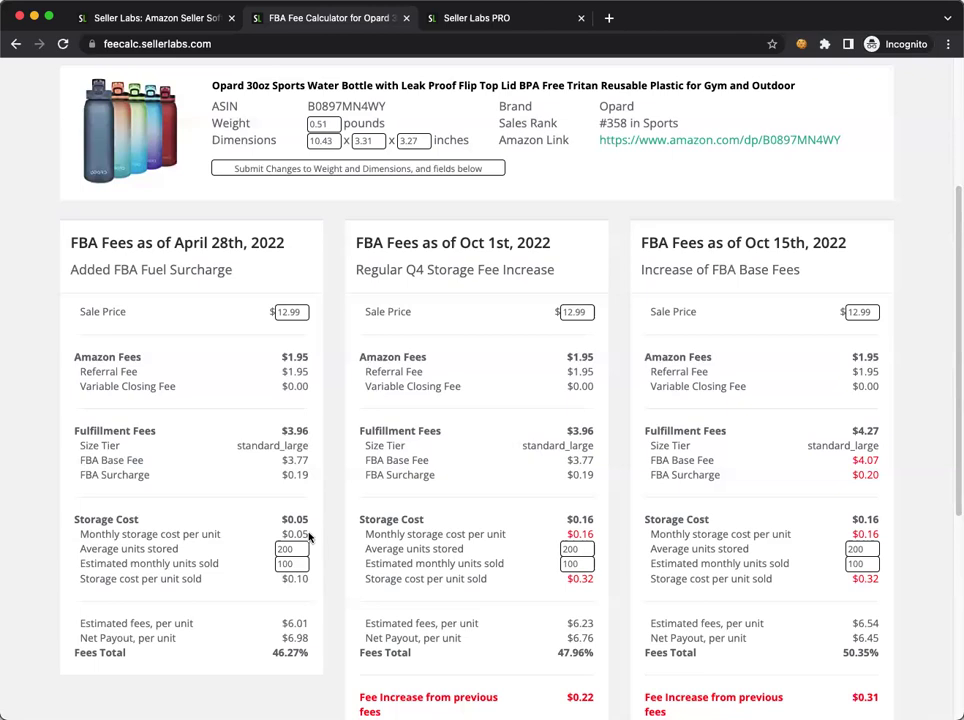
{"action": "left_click_drag", "start_coordinate": [305, 538], "coordinate": [294, 541]}
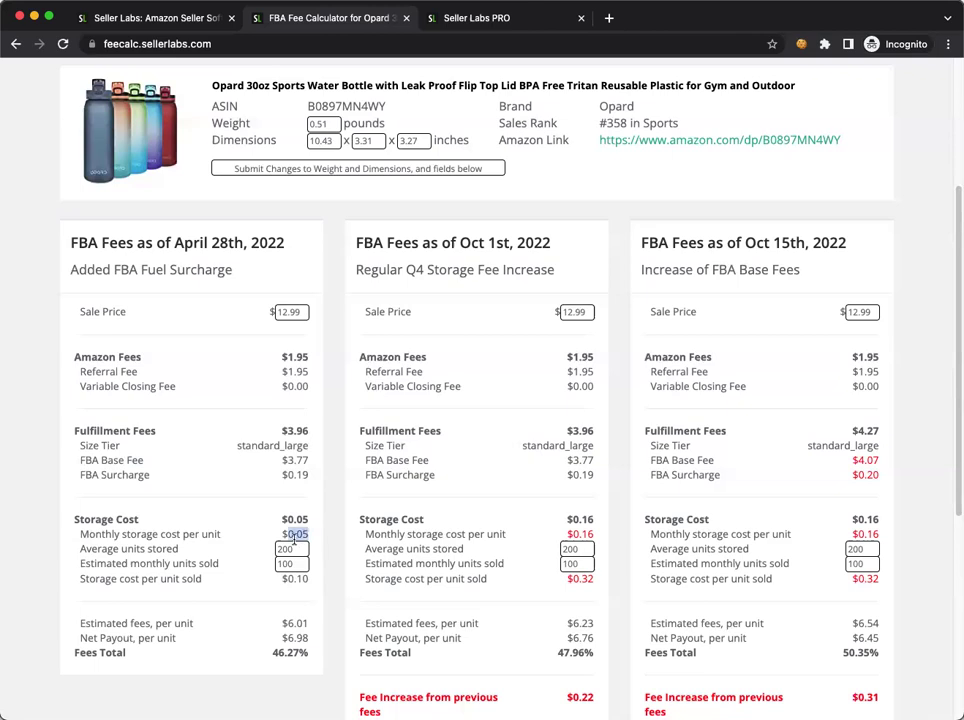
{"action": "left_click", "coordinate": [316, 544]}
{"action": "left_click_drag", "start_coordinate": [308, 579], "coordinate": [291, 596]}
Set the average units stored in the Oct 1st, 2022 column to 300 and recalculate the fees
{"action": "scroll", "coordinate": [527, 437], "scroll_direction": "down", "scroll_amount": 1}
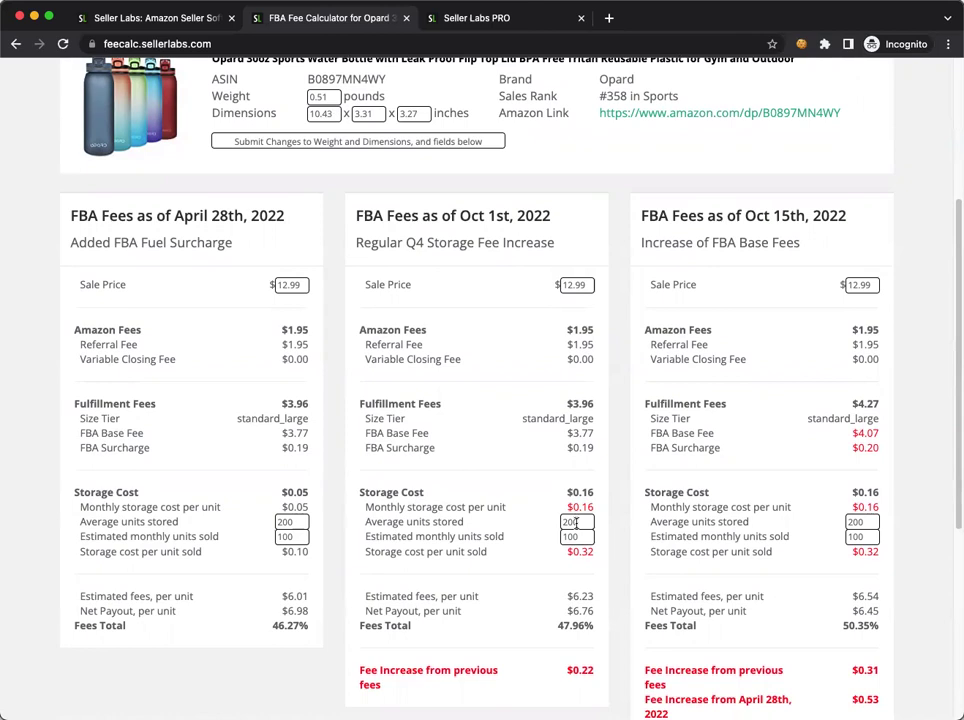
{"action": "double_click", "coordinate": [577, 522]}
{"action": "type", "text": "300"}
{"action": "key", "text": "Return"}
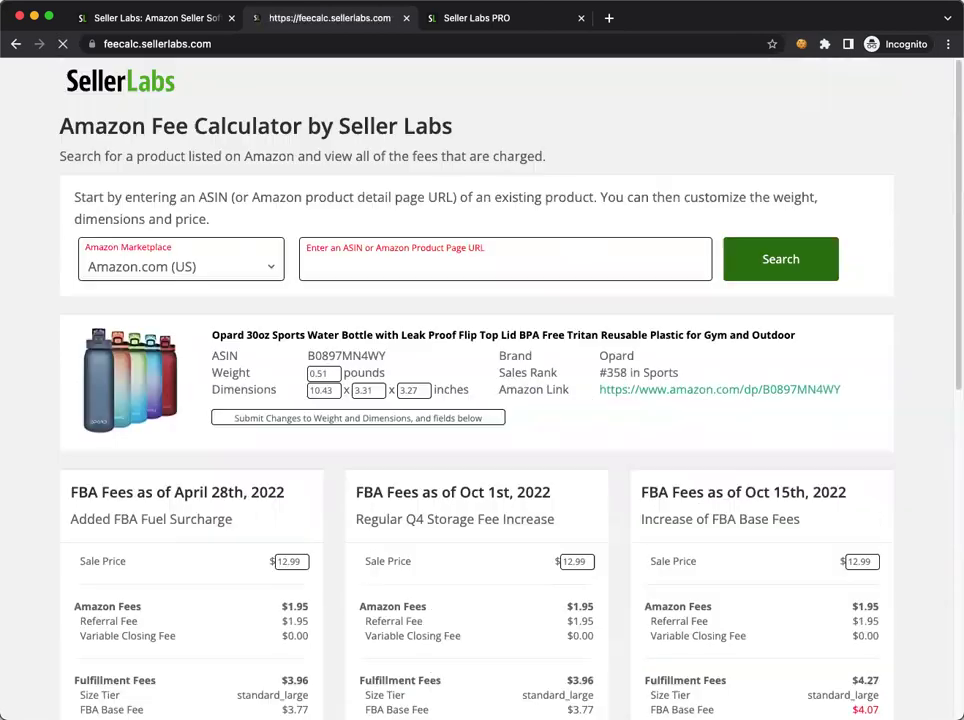
Check the Oct 1st column's storage cost per unit sold and its fee increase from previous fees
{"action": "scroll", "coordinate": [577, 562], "scroll_direction": "down", "scroll_amount": 3}
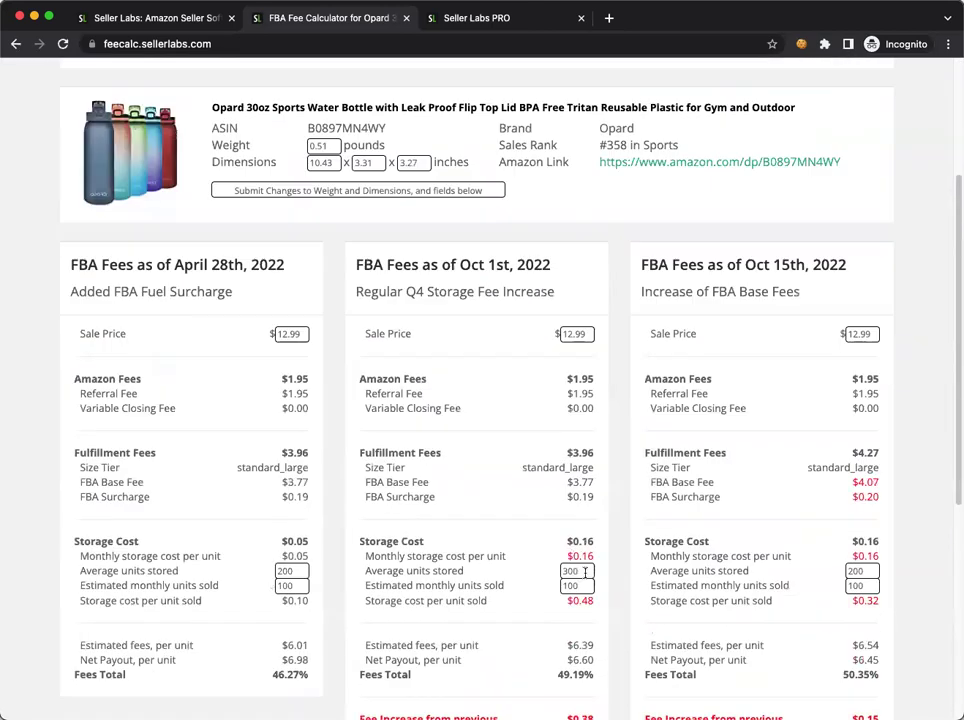
{"action": "scroll", "coordinate": [583, 523], "scroll_direction": "down", "scroll_amount": 1}
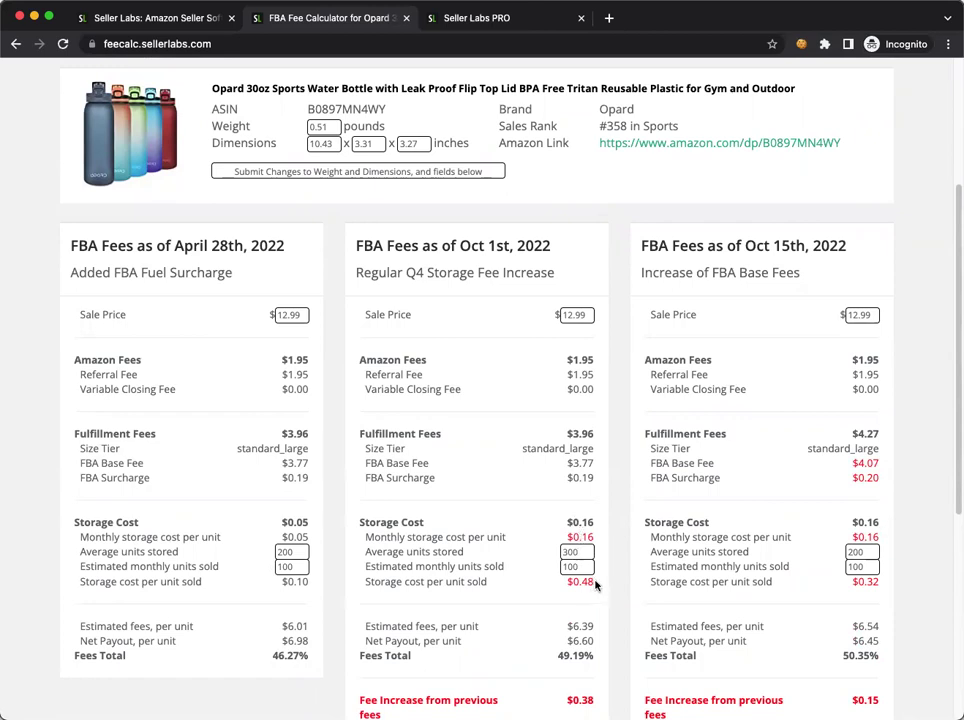
{"action": "left_click_drag", "start_coordinate": [596, 580], "coordinate": [536, 587]}
{"action": "scroll", "coordinate": [536, 587], "scroll_direction": "down", "scroll_amount": 1}
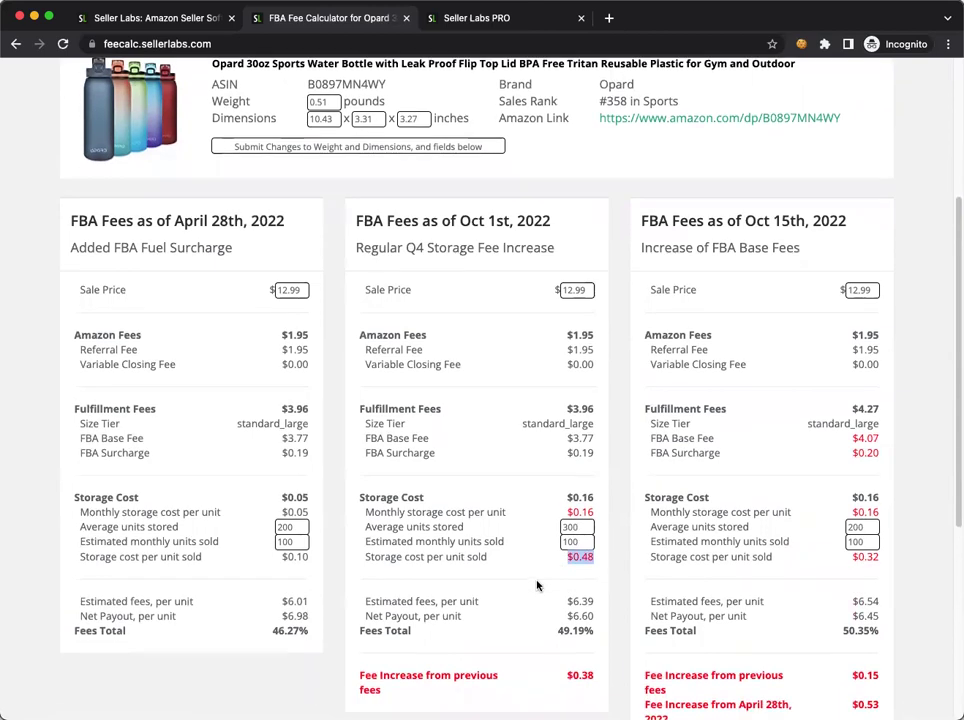
{"action": "scroll", "coordinate": [537, 585], "scroll_direction": "down", "scroll_amount": 1}
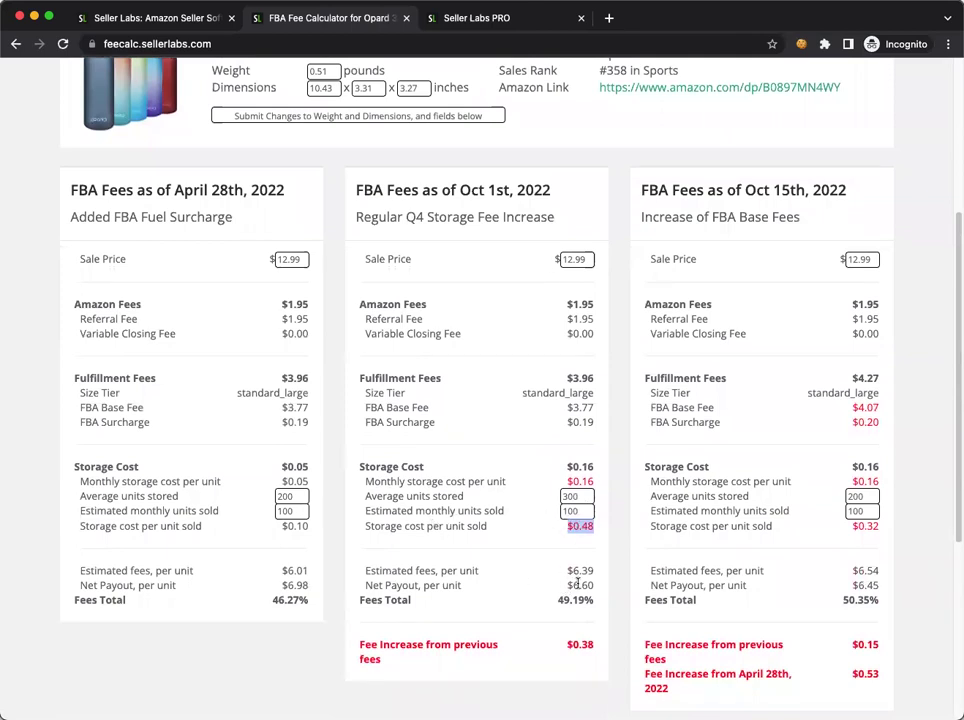
{"action": "double_click", "coordinate": [580, 645]}
Examine the Oct 15th FBA base fee, surcharge and net payout, and compare its estimated fees per unit with April 28th
{"action": "left_click_drag", "start_coordinate": [667, 409], "coordinate": [703, 409]}
{"action": "left_click", "coordinate": [620, 408]}
{"action": "left_click_drag", "start_coordinate": [857, 420], "coordinate": [878, 410]}
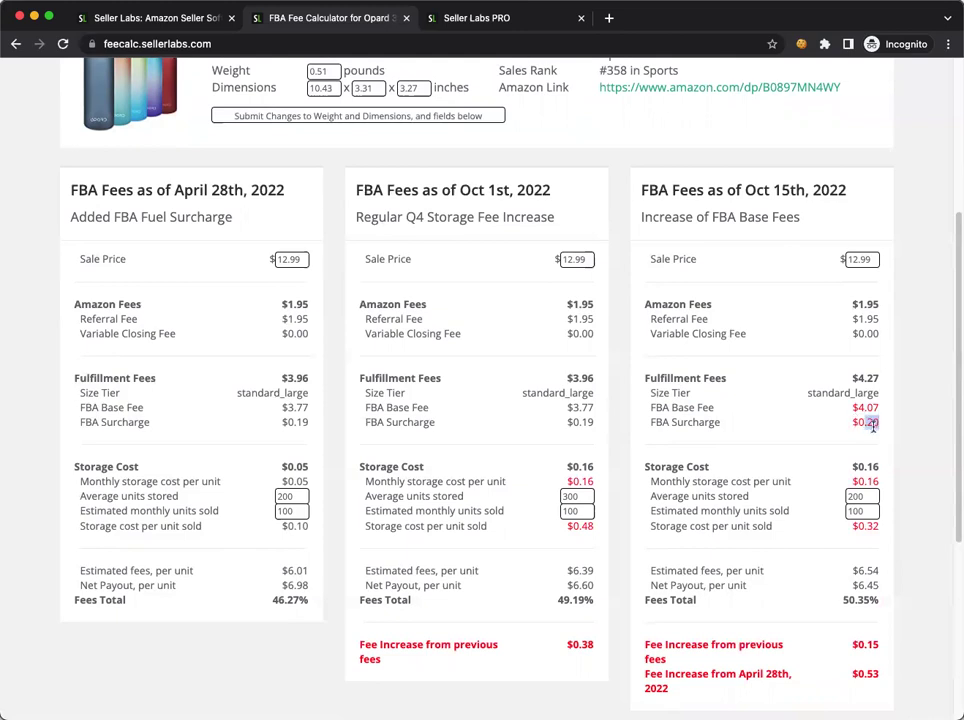
{"action": "left_click", "coordinate": [868, 438]}
{"action": "left_click_drag", "start_coordinate": [282, 570], "coordinate": [302, 569]}
{"action": "left_click_drag", "start_coordinate": [857, 570], "coordinate": [882, 574]}
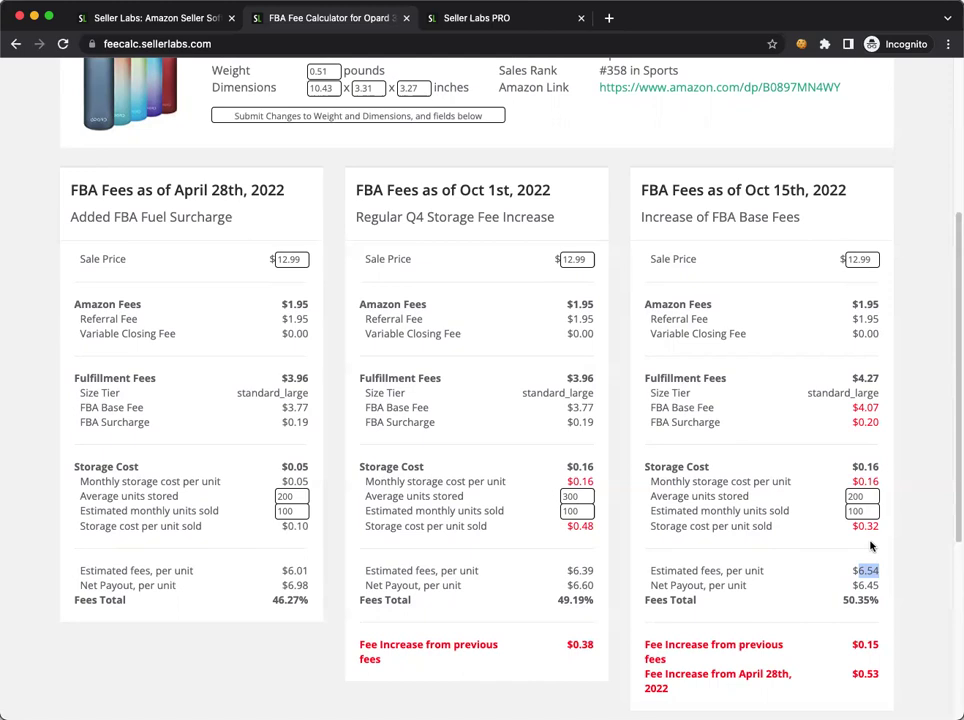
{"action": "left_click_drag", "start_coordinate": [874, 585], "coordinate": [856, 580]}
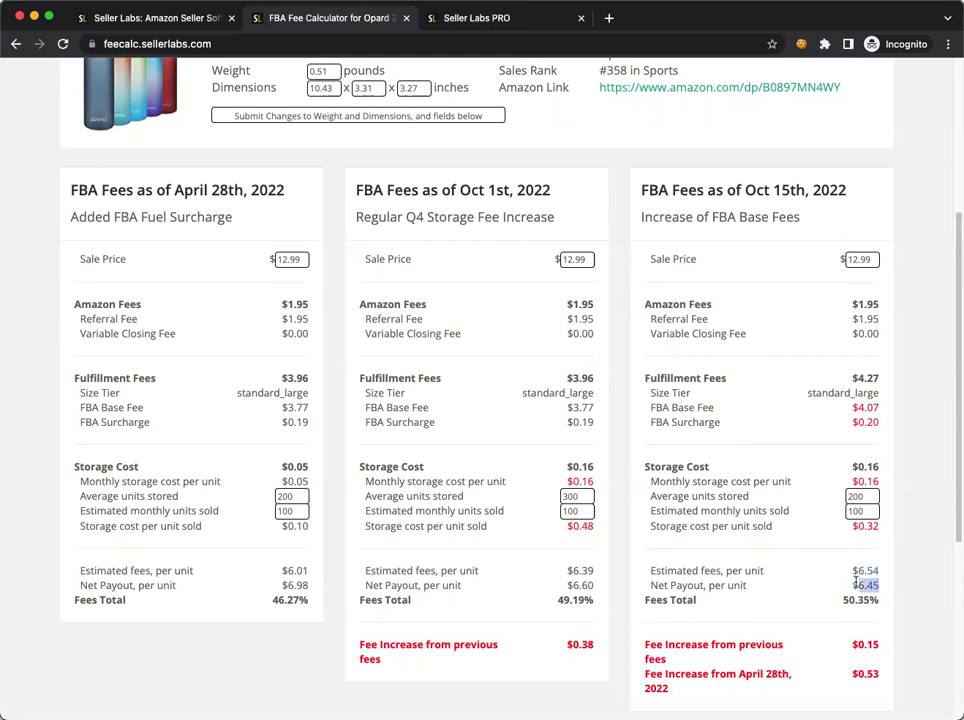
{"action": "left_click", "coordinate": [865, 584]}
In the Oct 15th, 2022 column, set the sale price to $13.49 and average units stored to 300, and recalculate
{"action": "scroll", "coordinate": [868, 612], "scroll_direction": "down", "scroll_amount": 1}
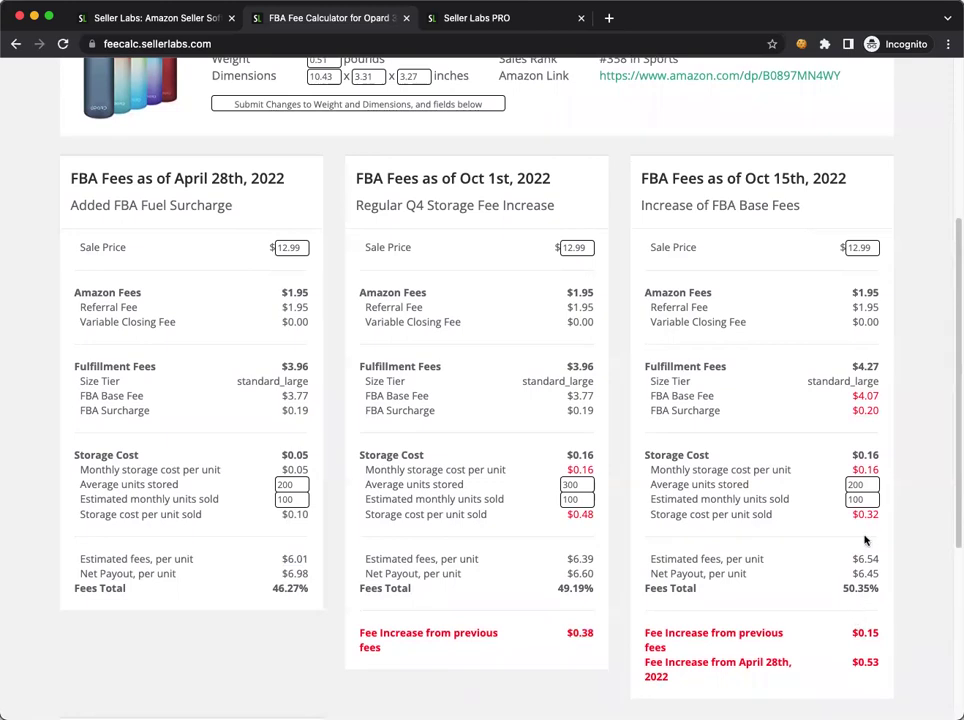
{"action": "double_click", "coordinate": [865, 248]}
{"action": "type", "text": "13.49"}
{"action": "double_click", "coordinate": [857, 484]}
{"action": "type", "text": "300"}
{"action": "key", "text": "Return"}
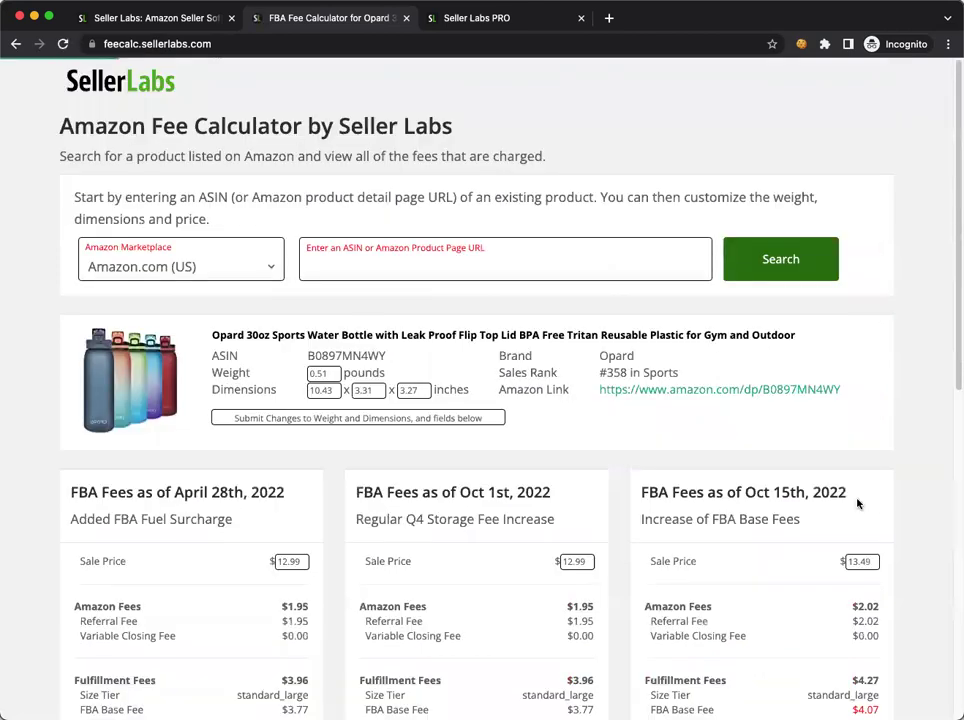
Compare the net payout per unit between the April 28th and Oct 15th columns
{"action": "scroll", "coordinate": [857, 500], "scroll_direction": "down", "scroll_amount": 4}
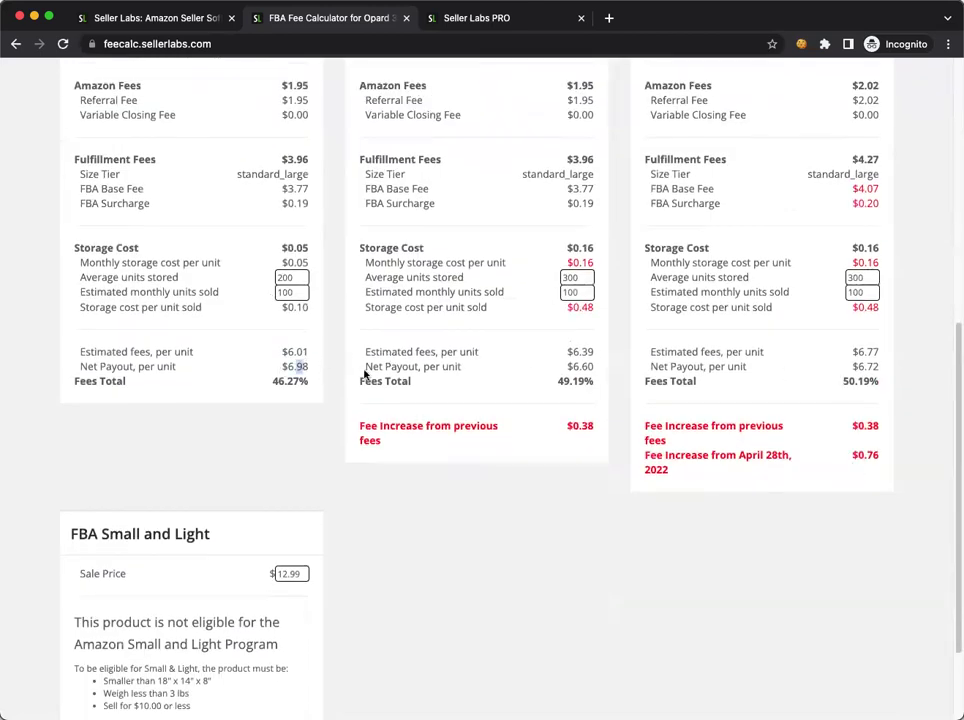
{"action": "left_click_drag", "start_coordinate": [861, 367], "coordinate": [877, 374]}
{"action": "scroll", "coordinate": [875, 394], "scroll_direction": "up", "scroll_amount": 1}
{"action": "scroll", "coordinate": [875, 394], "scroll_direction": "up", "scroll_amount": 3}
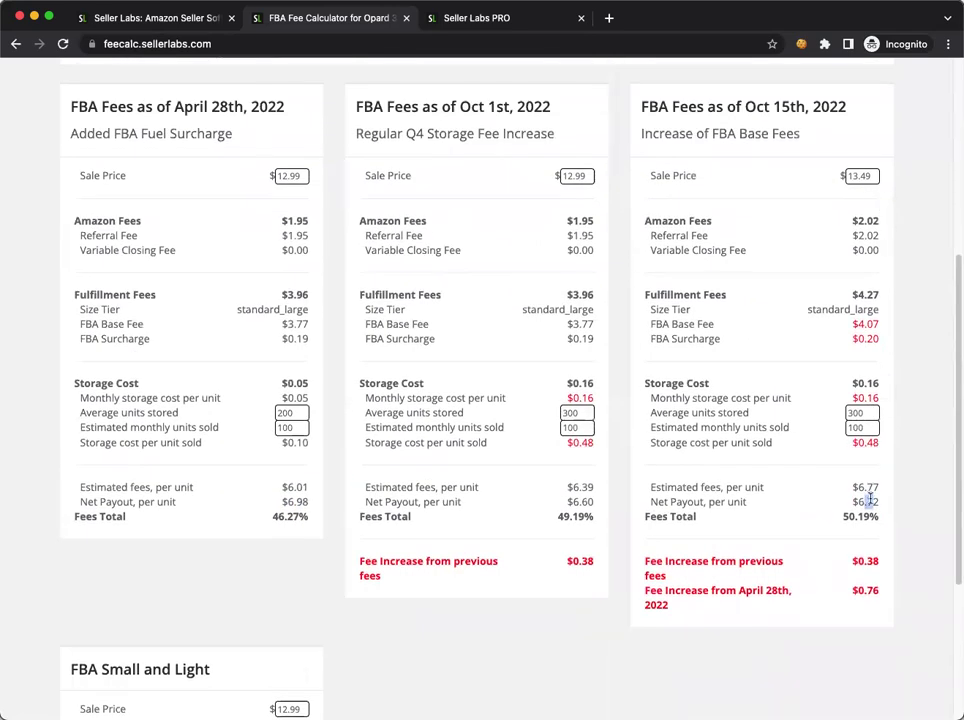
{"action": "left_click", "coordinate": [754, 516]}
{"action": "scroll", "coordinate": [754, 516], "scroll_direction": "up", "scroll_amount": 1}
{"action": "scroll", "coordinate": [754, 516], "scroll_direction": "up", "scroll_amount": 2}
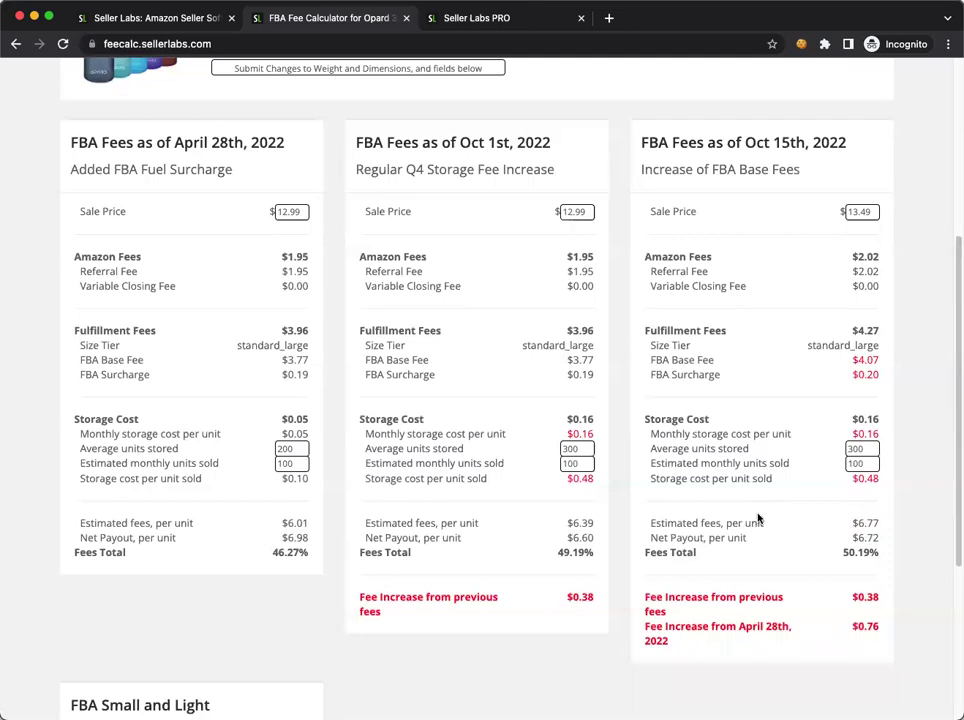
Read the FBA Small and Light section for the product's eligibility and the program's requirements
{"action": "scroll", "coordinate": [758, 518], "scroll_direction": "down", "scroll_amount": 5}
{"action": "scroll", "coordinate": [758, 513], "scroll_direction": "down", "scroll_amount": 2}
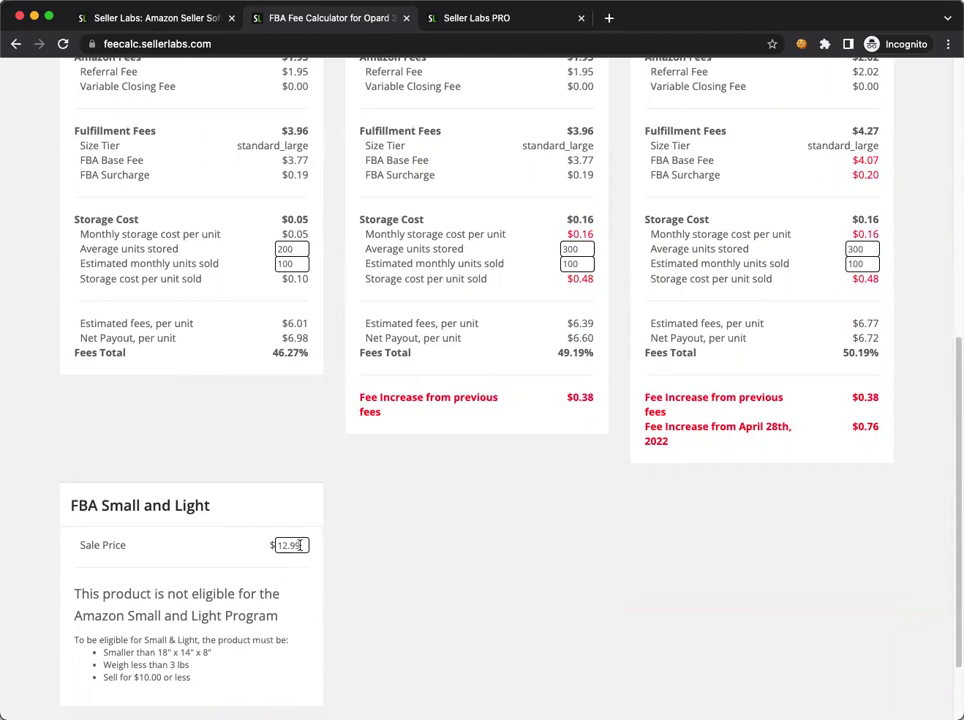
{"action": "scroll", "coordinate": [299, 545], "scroll_direction": "up", "scroll_amount": 3}
{"action": "scroll", "coordinate": [300, 548], "scroll_direction": "up", "scroll_amount": 7}
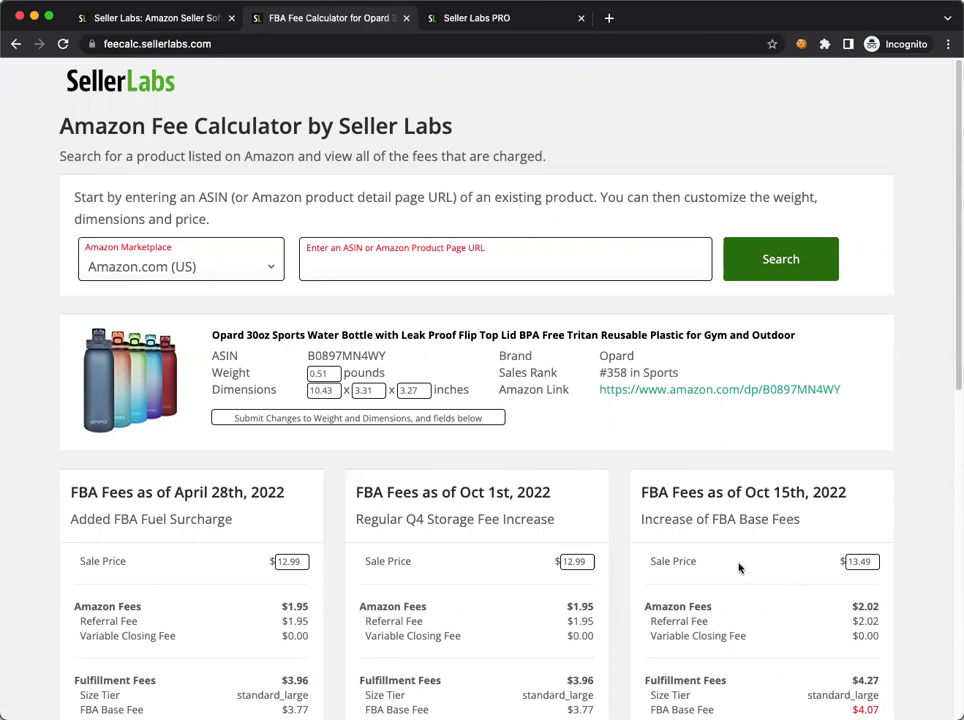
Review the three fee columns side by side, from sale price through to the fee increase rows
{"action": "scroll", "coordinate": [727, 591], "scroll_direction": "down", "scroll_amount": 1}
{"action": "scroll", "coordinate": [695, 536], "scroll_direction": "down", "scroll_amount": 3}
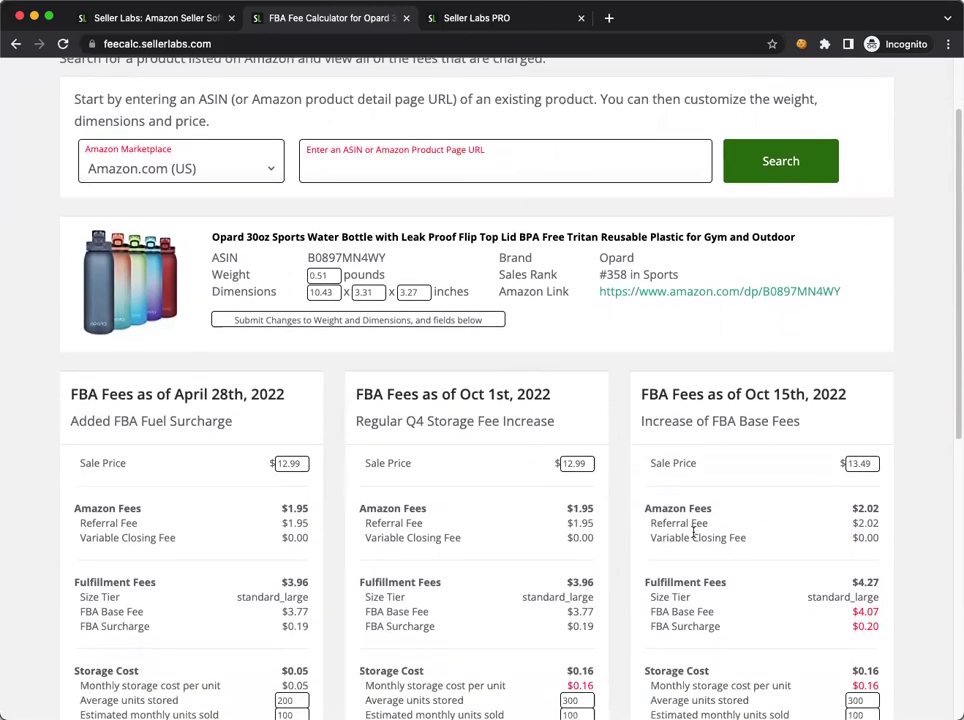
{"action": "scroll", "coordinate": [693, 533], "scroll_direction": "down", "scroll_amount": 2}
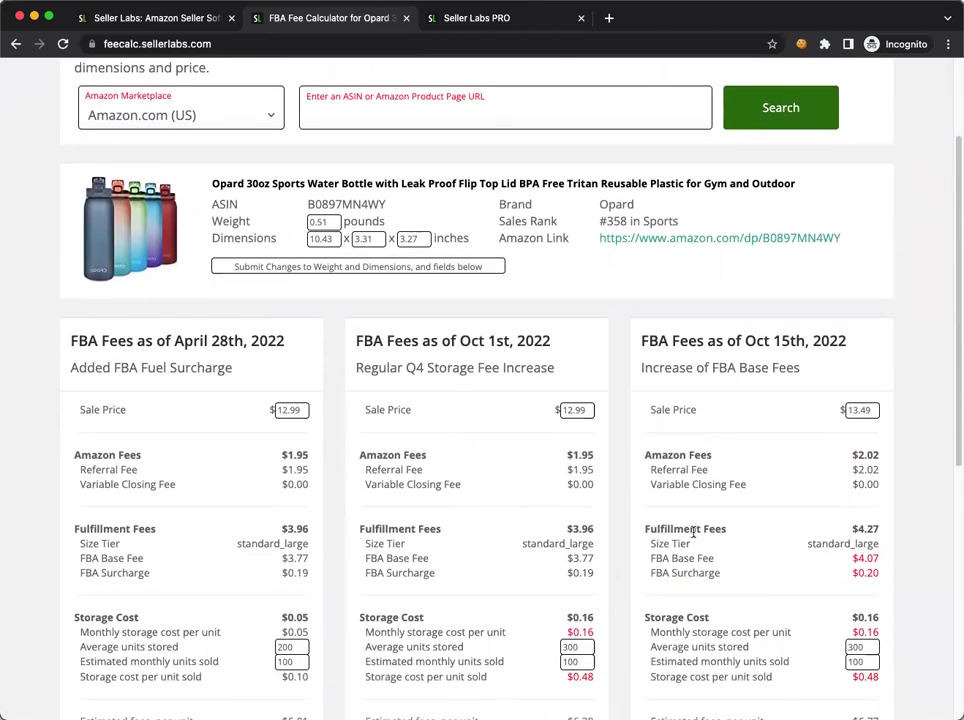
{"action": "scroll", "coordinate": [693, 533], "scroll_direction": "down", "scroll_amount": 2}
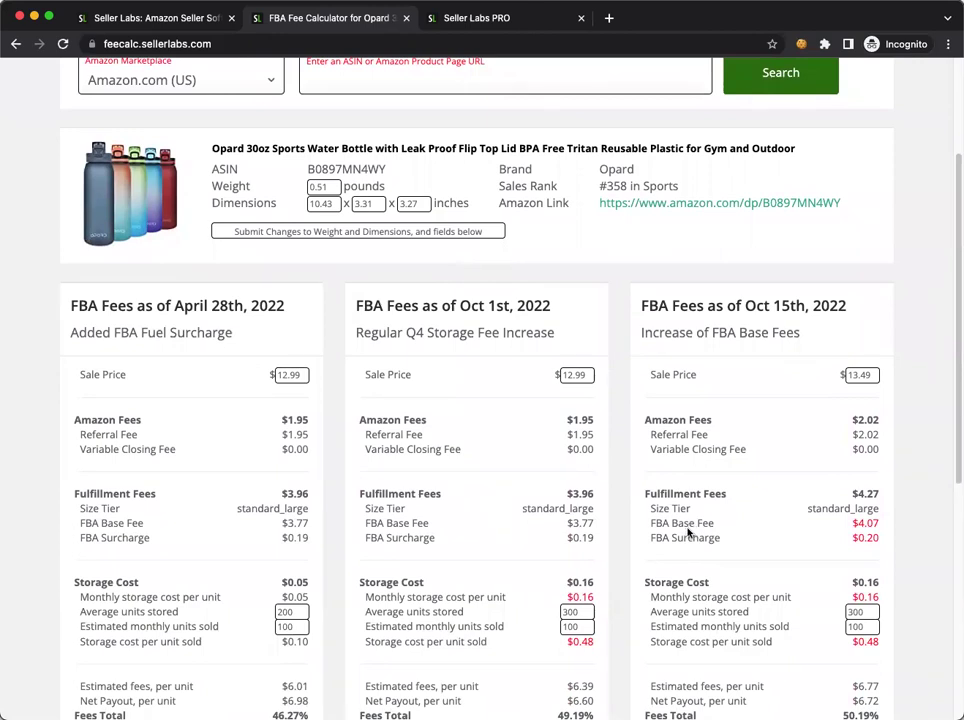
{"action": "scroll", "coordinate": [688, 531], "scroll_direction": "down", "scroll_amount": 5}
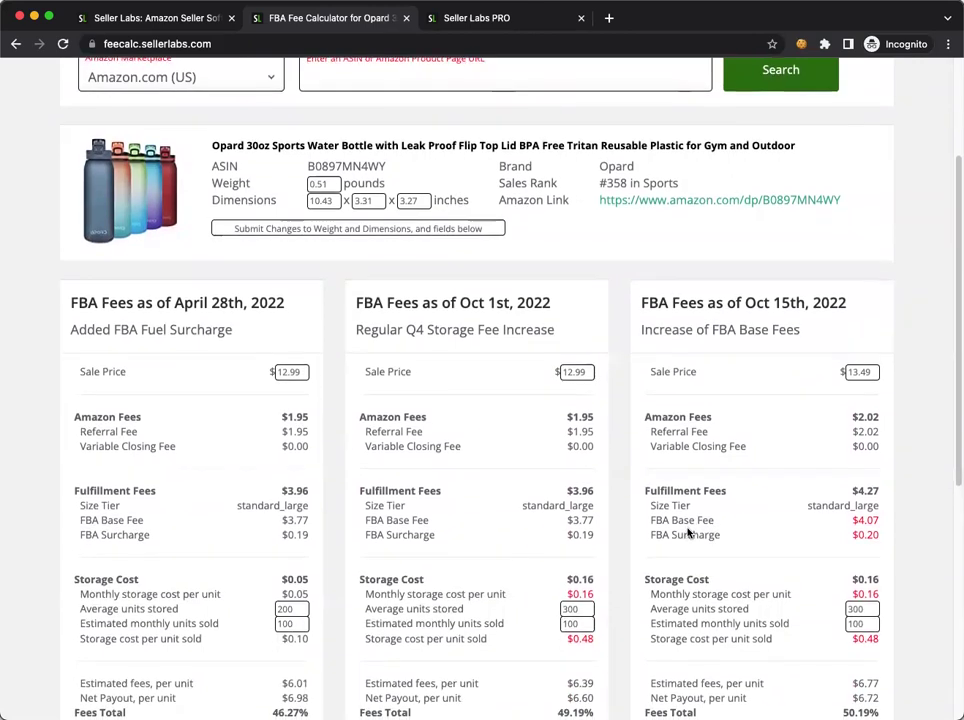
{"action": "scroll", "coordinate": [686, 528], "scroll_direction": "down", "scroll_amount": 3}
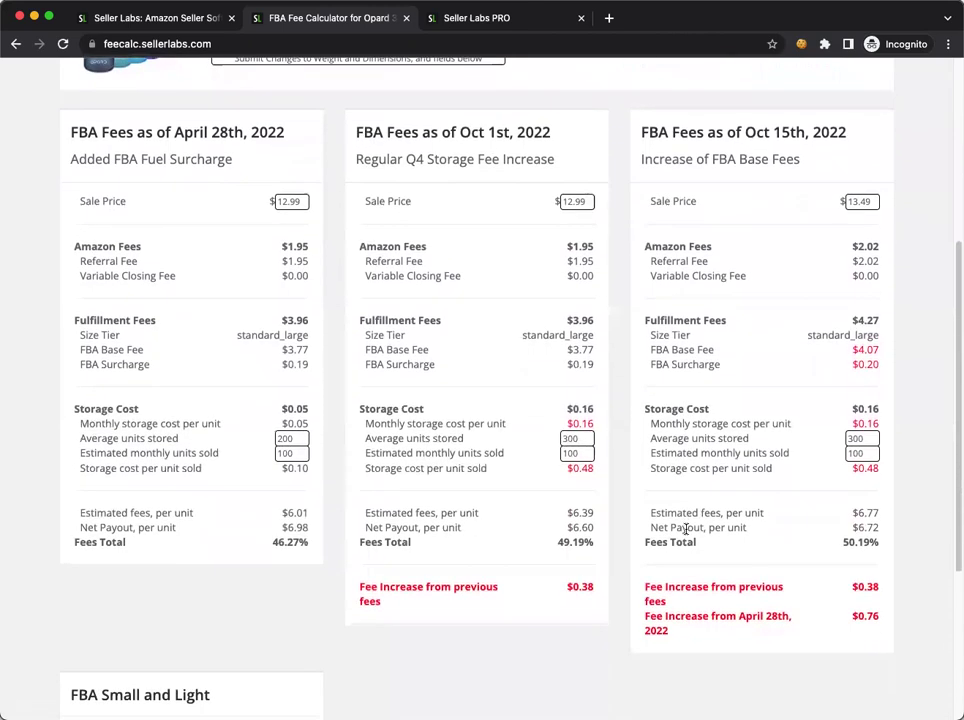
{"action": "scroll", "coordinate": [684, 528], "scroll_direction": "up", "scroll_amount": 12}
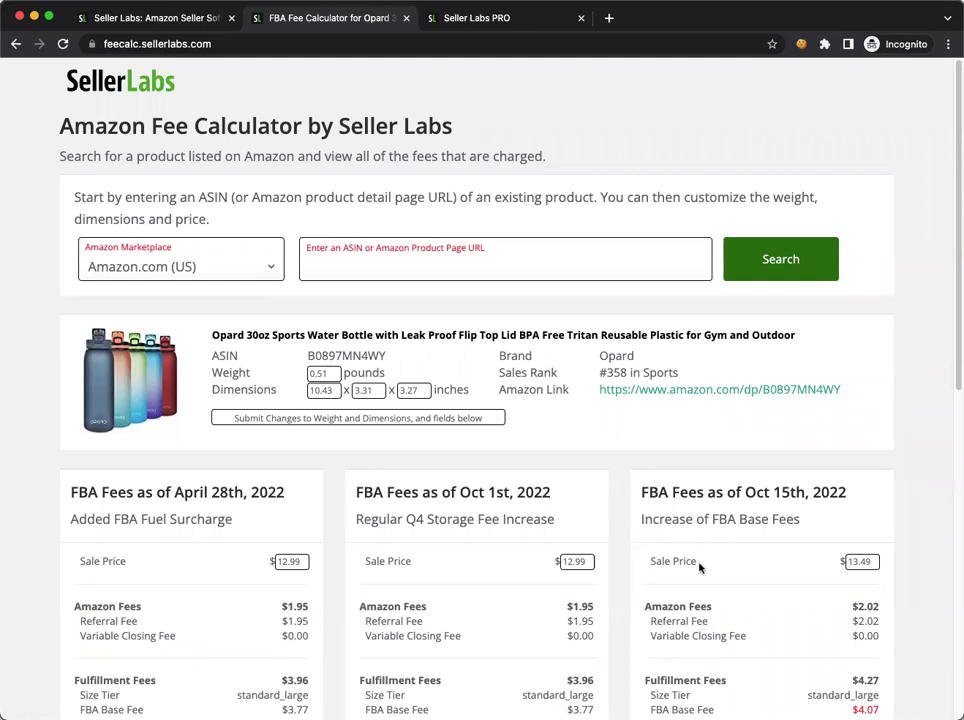
{"action": "scroll", "coordinate": [660, 566], "scroll_direction": "down", "scroll_amount": 1}
{"action": "scroll", "coordinate": [660, 566], "scroll_direction": "up", "scroll_amount": 1}
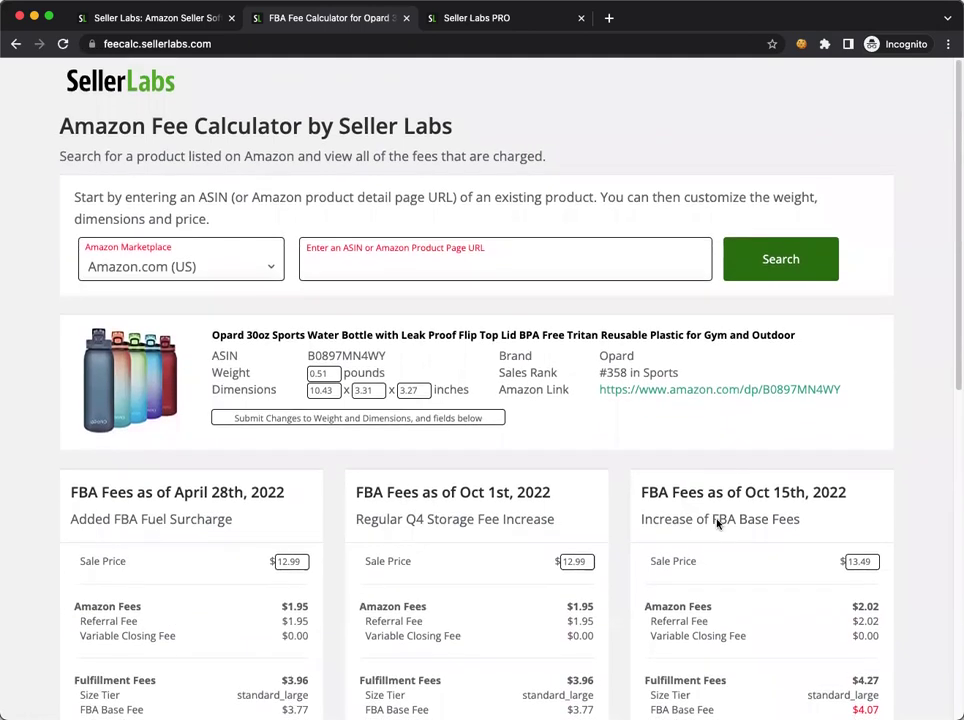